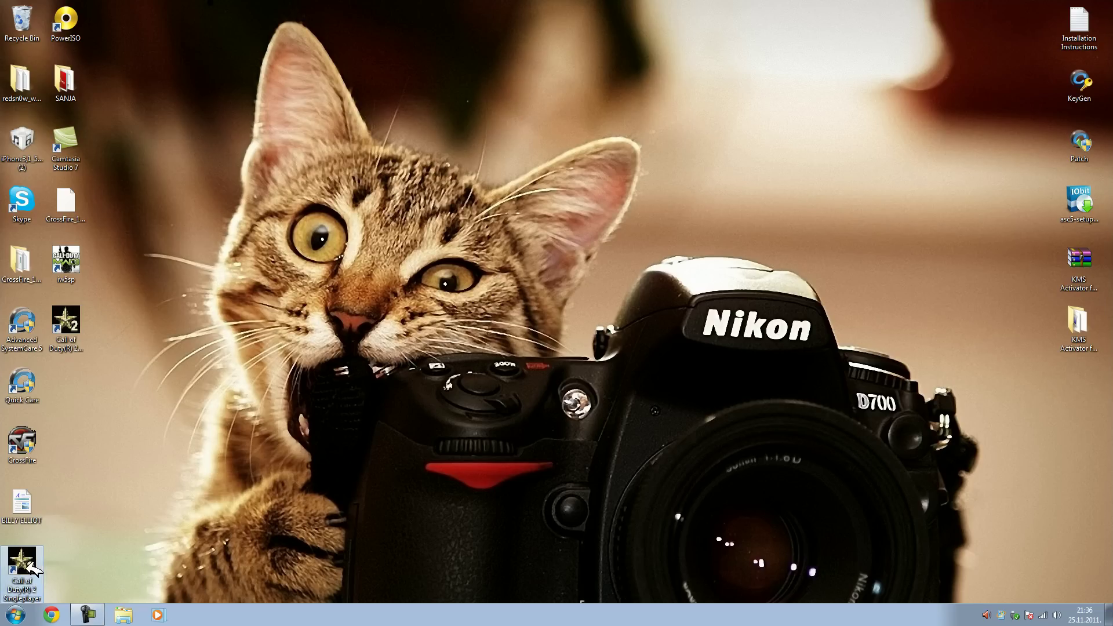
Select the Call of Duty 2 Multiplayer shortcut on the desktop
left_click(65, 331)
Open the Computer window from the Start menu and check the drives' options
key("super")
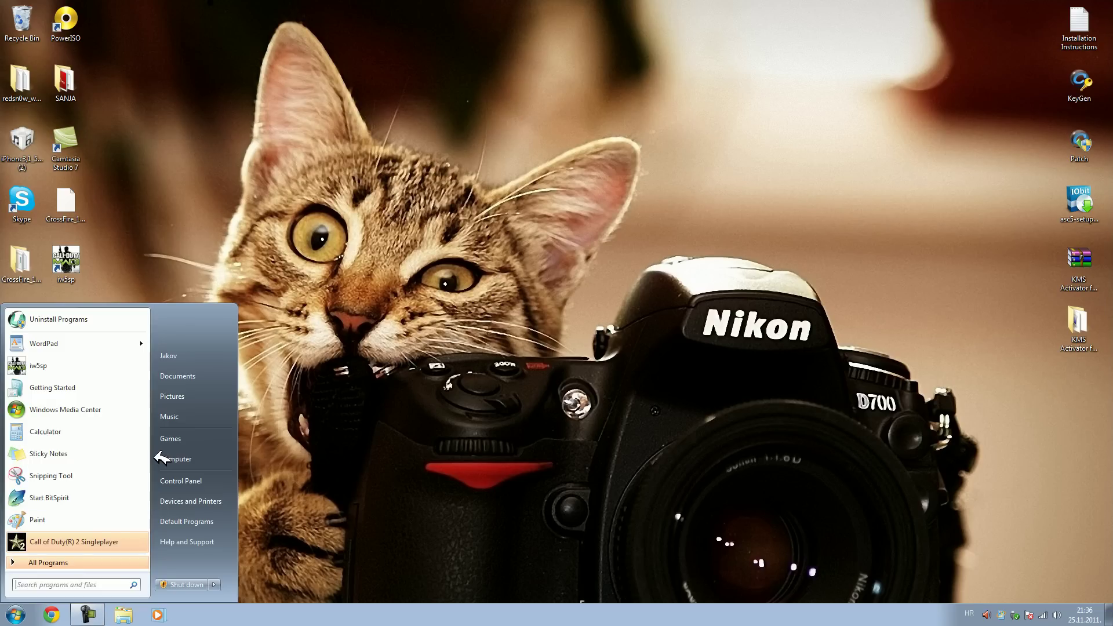
left_click(193, 459)
right_click(315, 126)
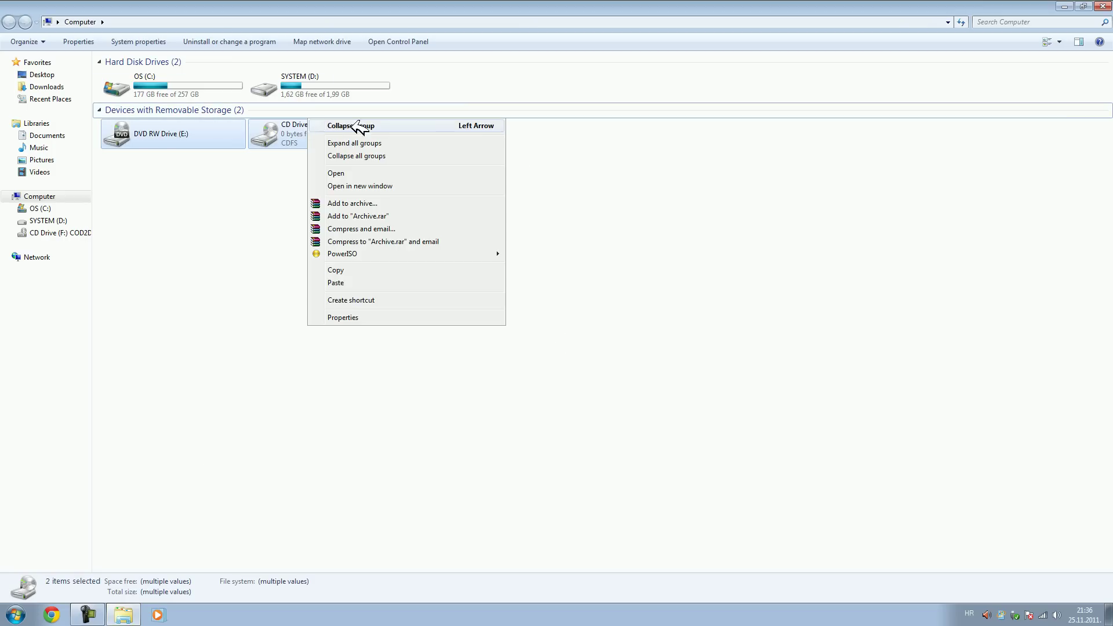
left_click(252, 205)
left_click(308, 153)
left_click(243, 206)
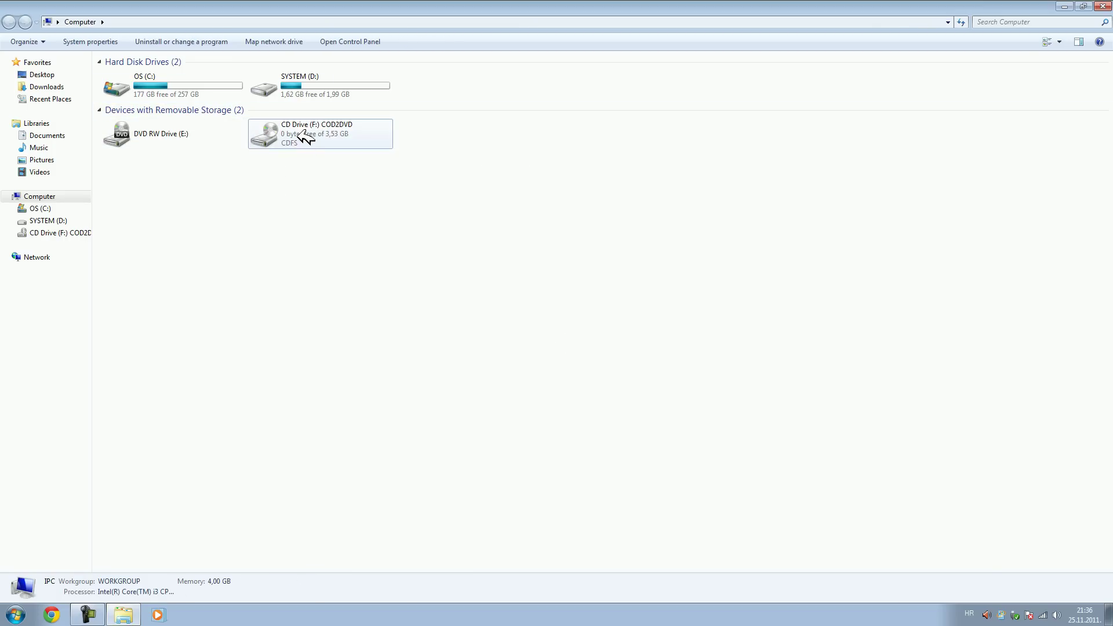
Select the COD2DVD disc in drive F and bring up its shortcut menu
left_click(306, 133)
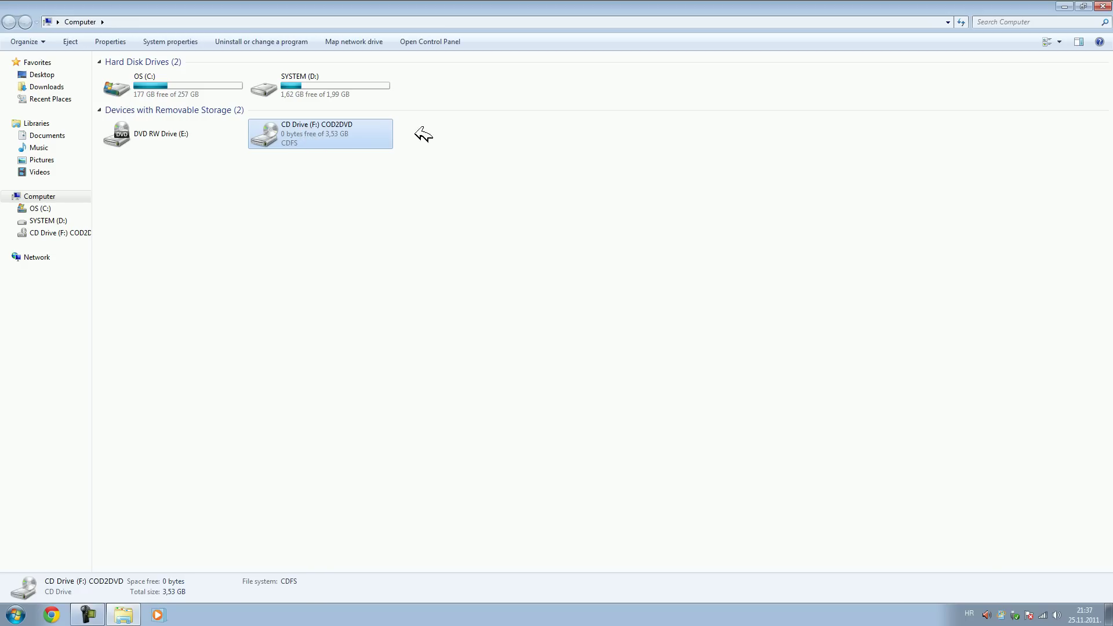
left_click(632, 386)
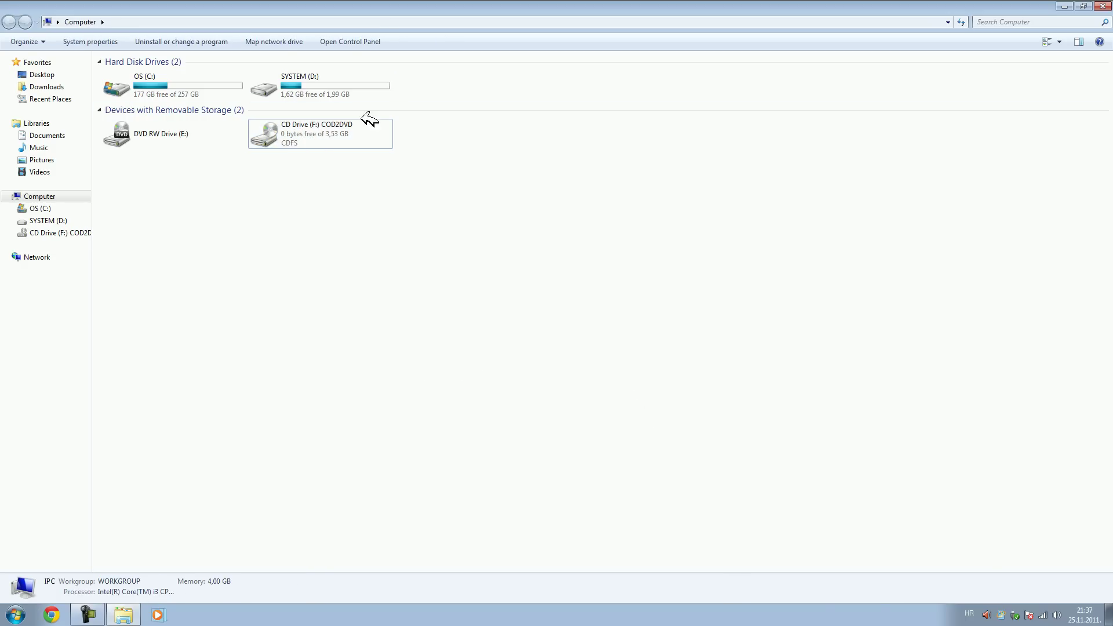
left_click(324, 135)
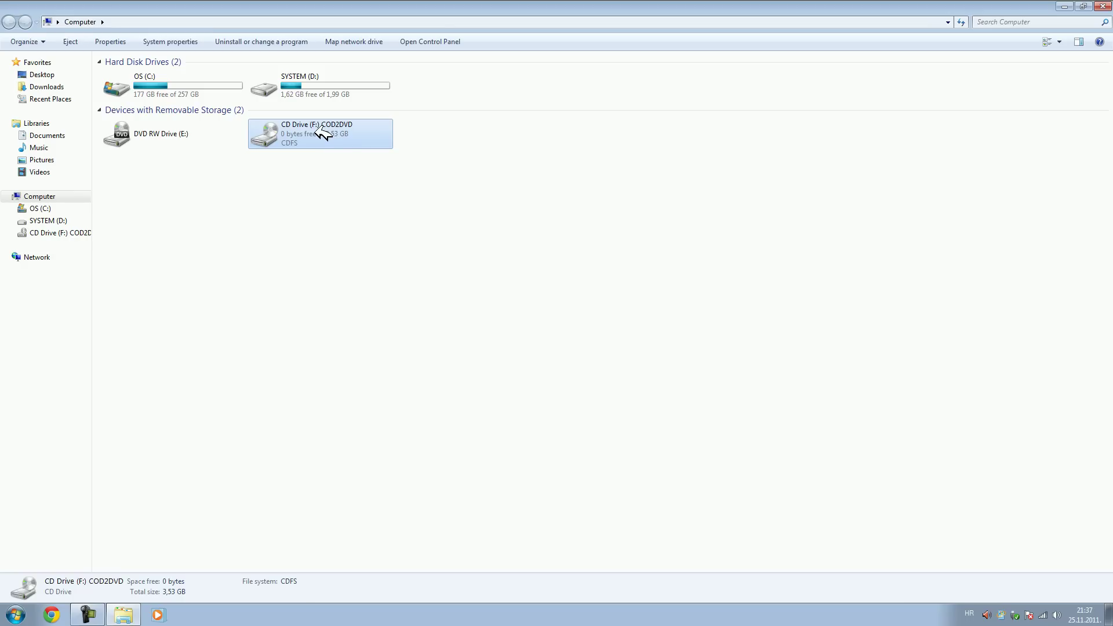
right_click(324, 135)
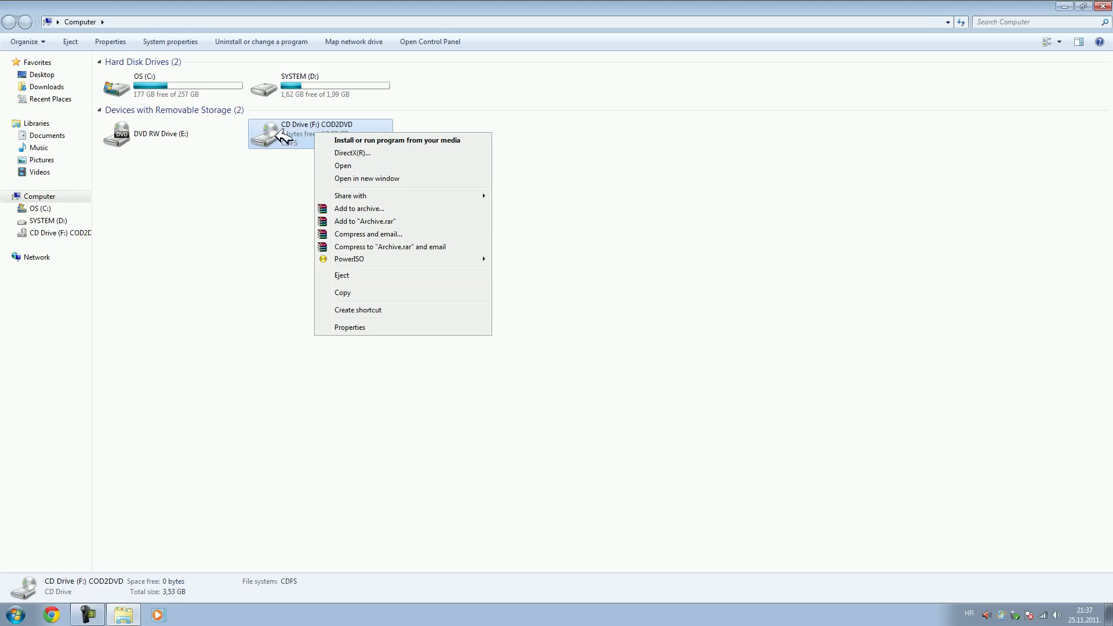
Open the COD2DVD disc and select the setup application in its file list
left_click(342, 165)
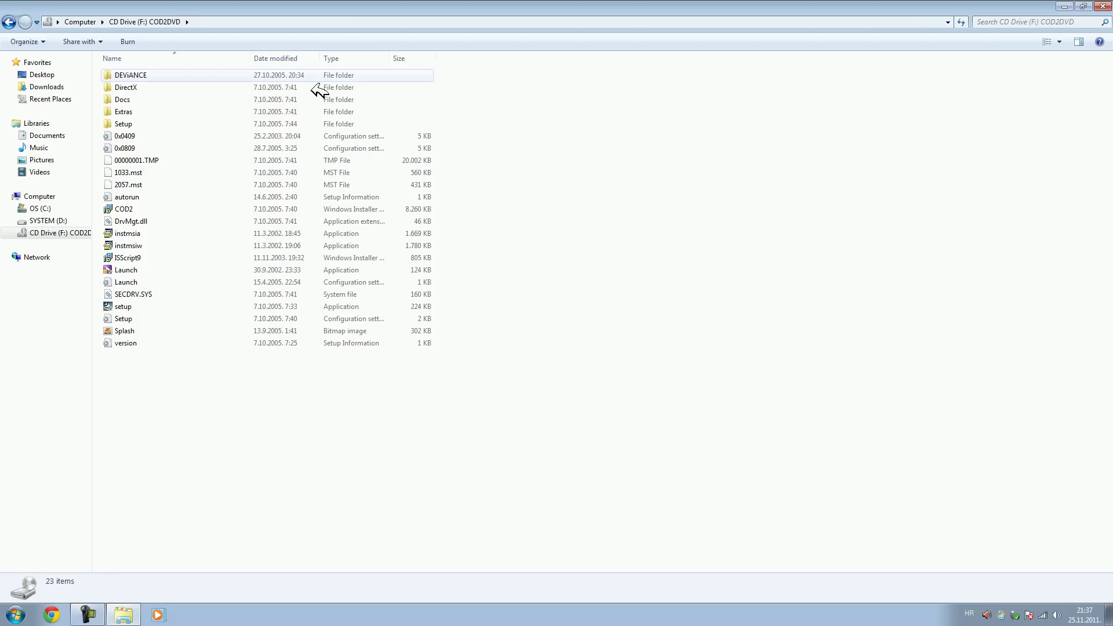
left_click(122, 307)
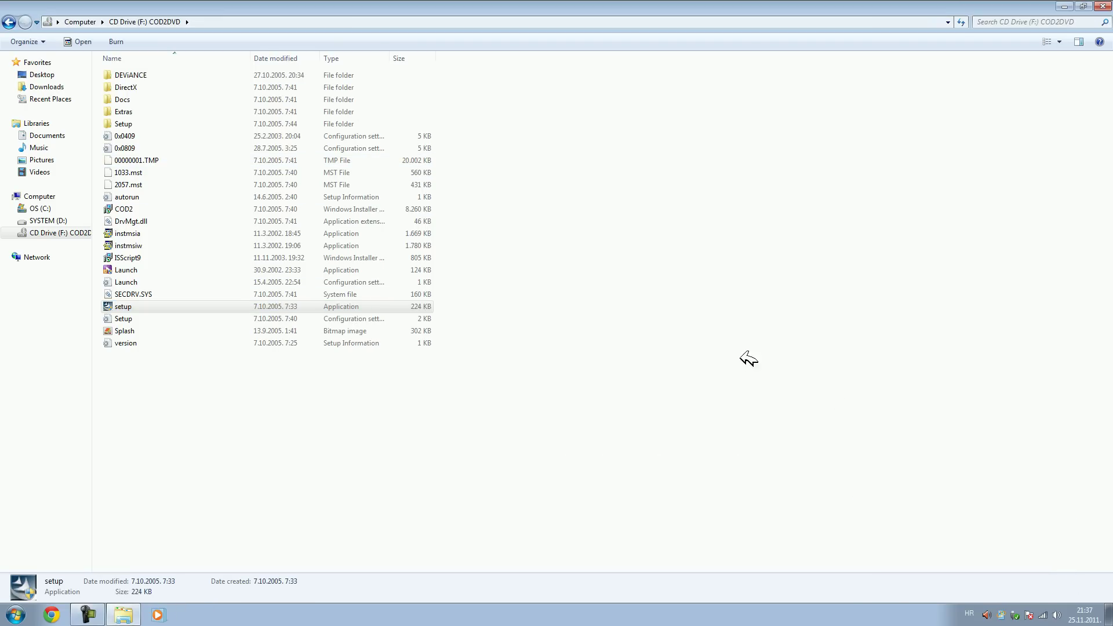
left_click(375, 383)
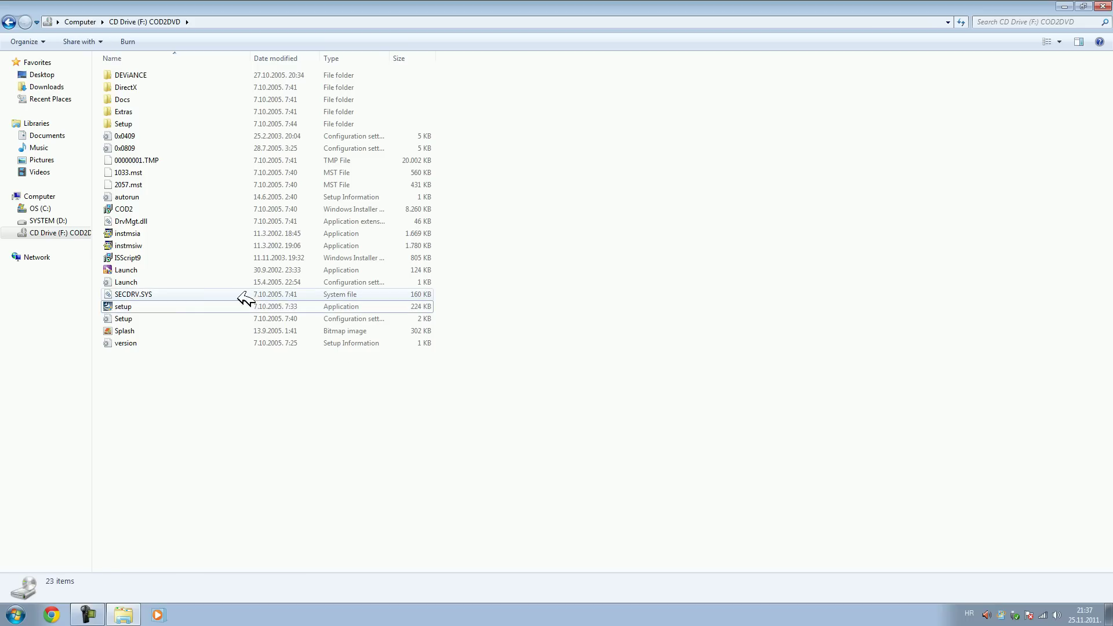
left_click(187, 306)
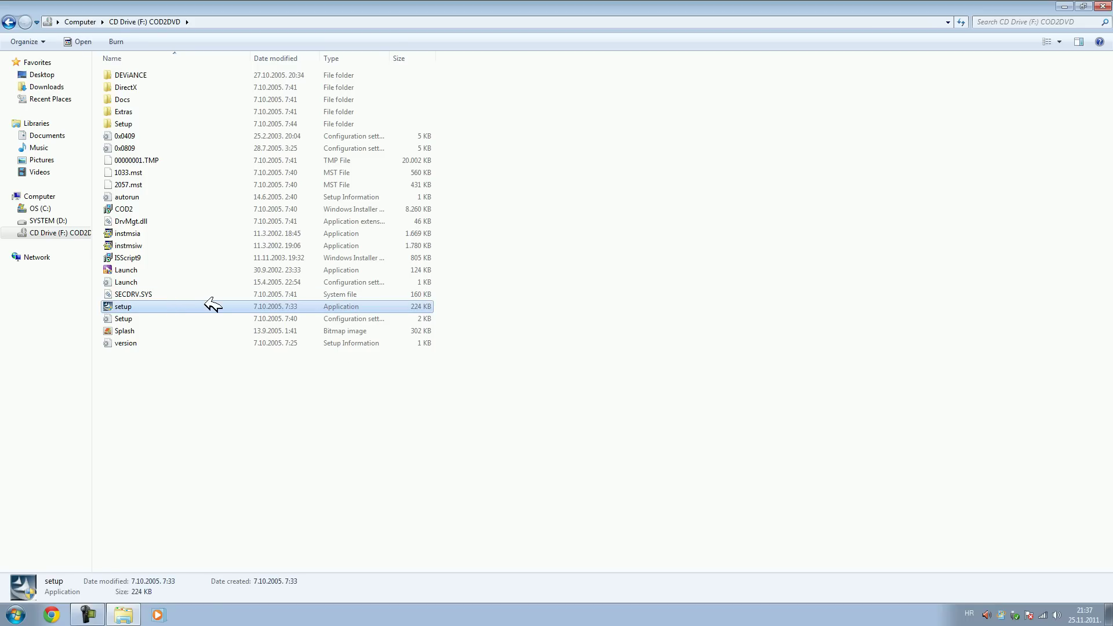
left_click(204, 383)
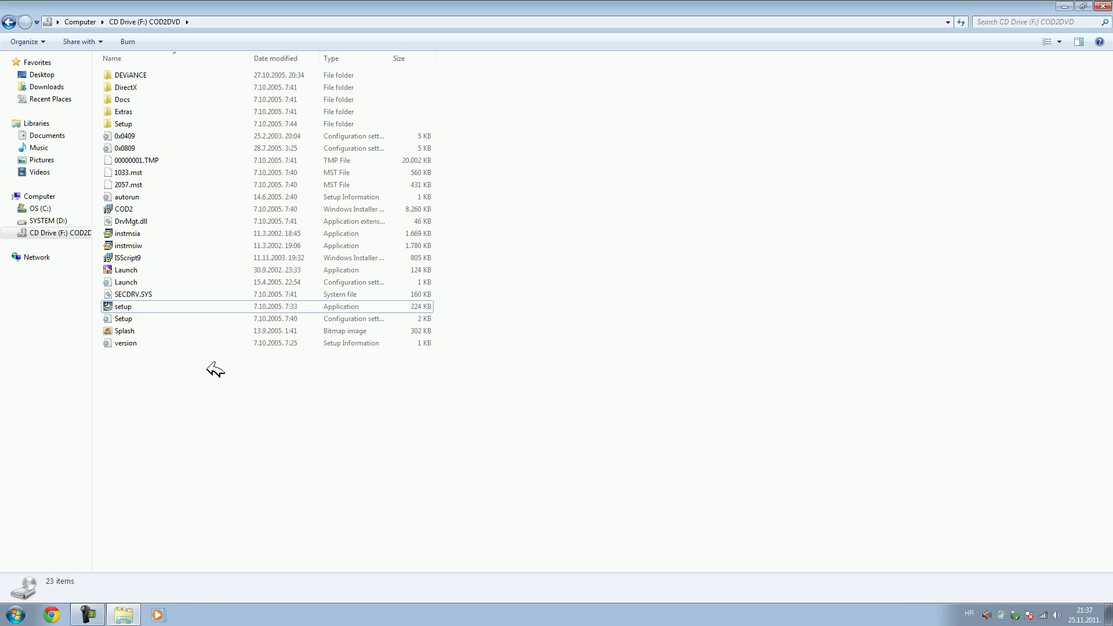
left_click(126, 306)
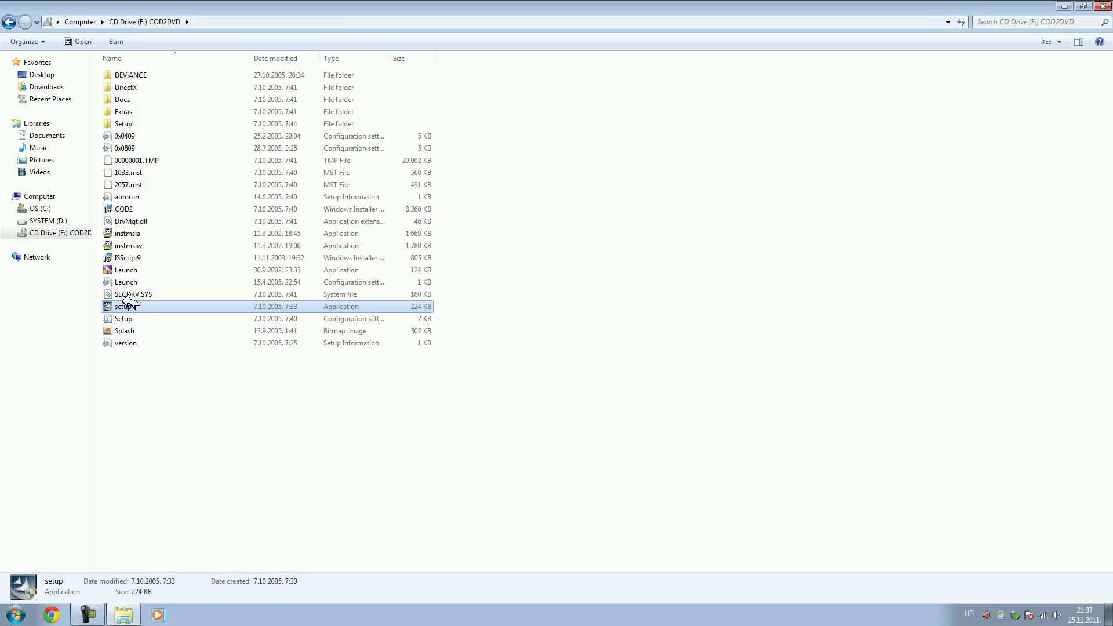
left_click(148, 387)
left_click(131, 309)
Close the disc window and dismiss the desktop shortcut menu
left_click(1106, 5)
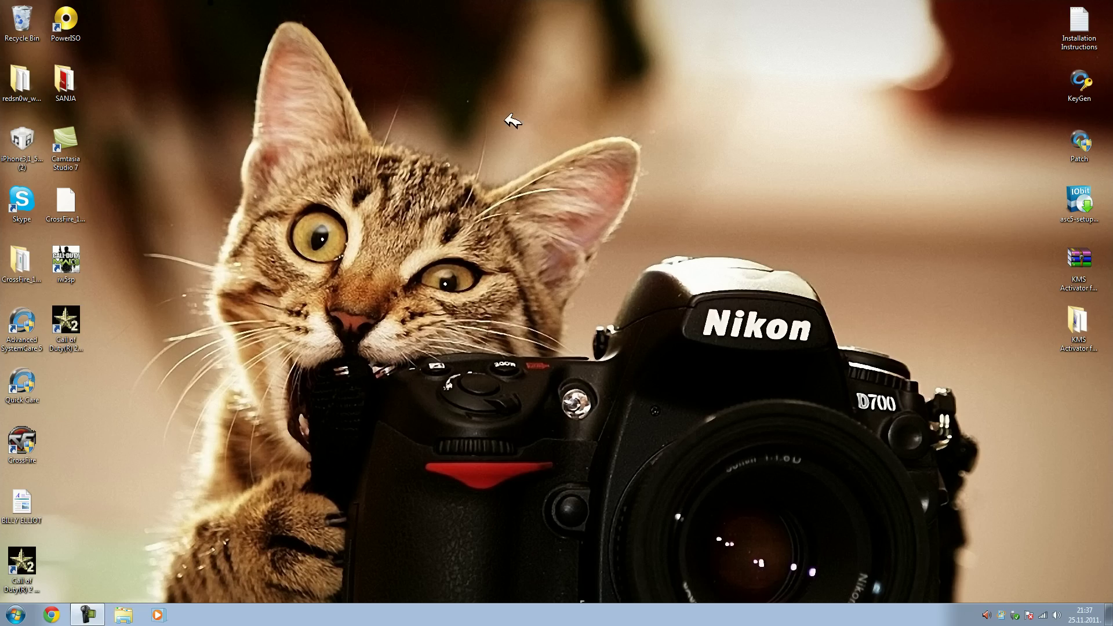
right_click(503, 115)
key("Escape")
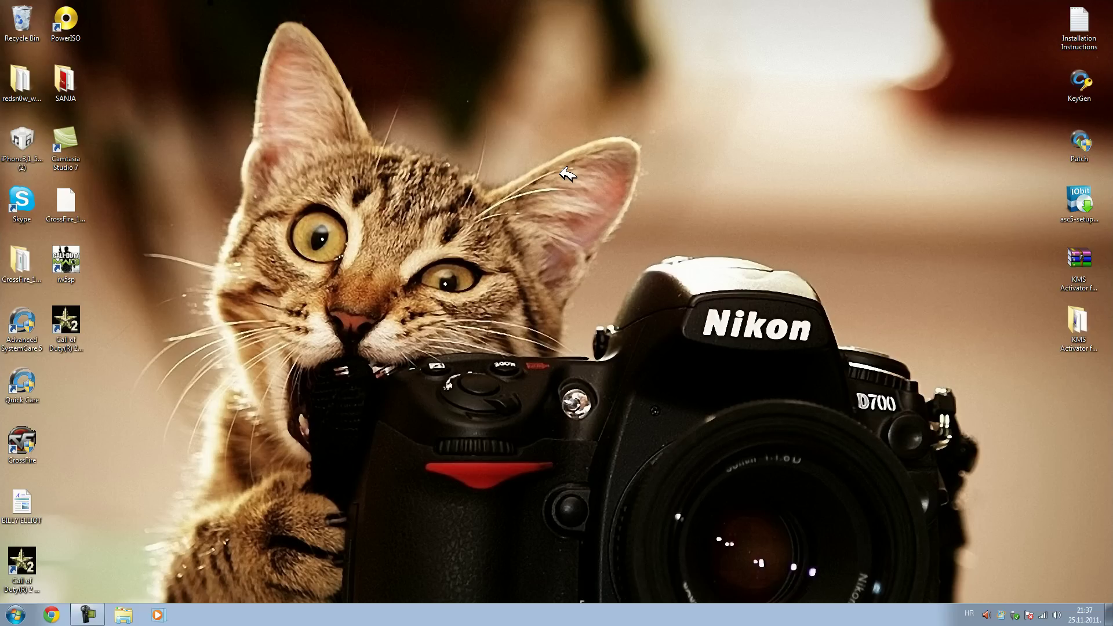